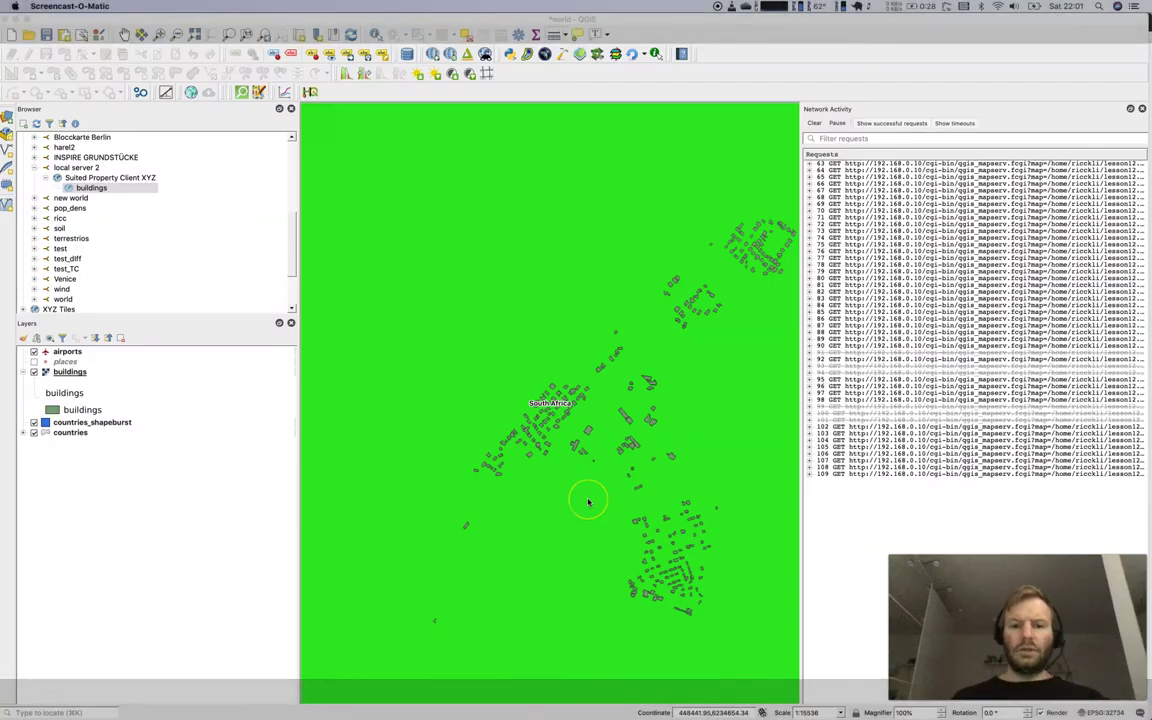
Zoom the map from the full footprint spread in to one rotated rectangular building filling the view.
left_click(588, 500)
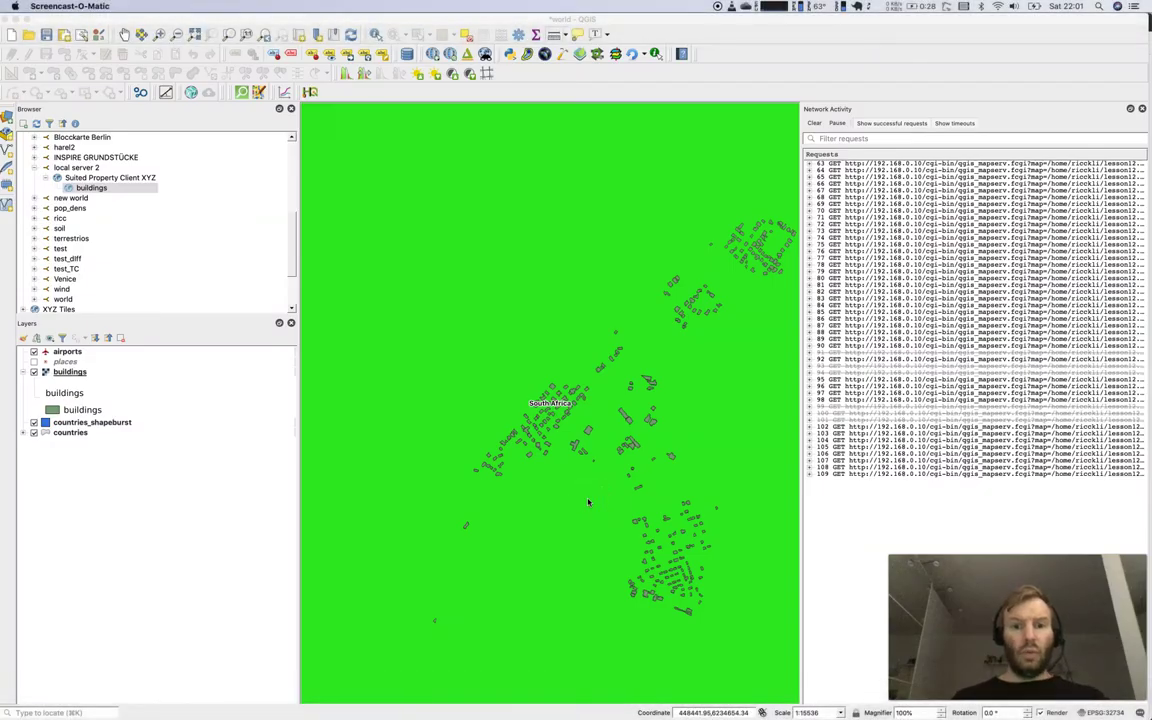
left_click(589, 488)
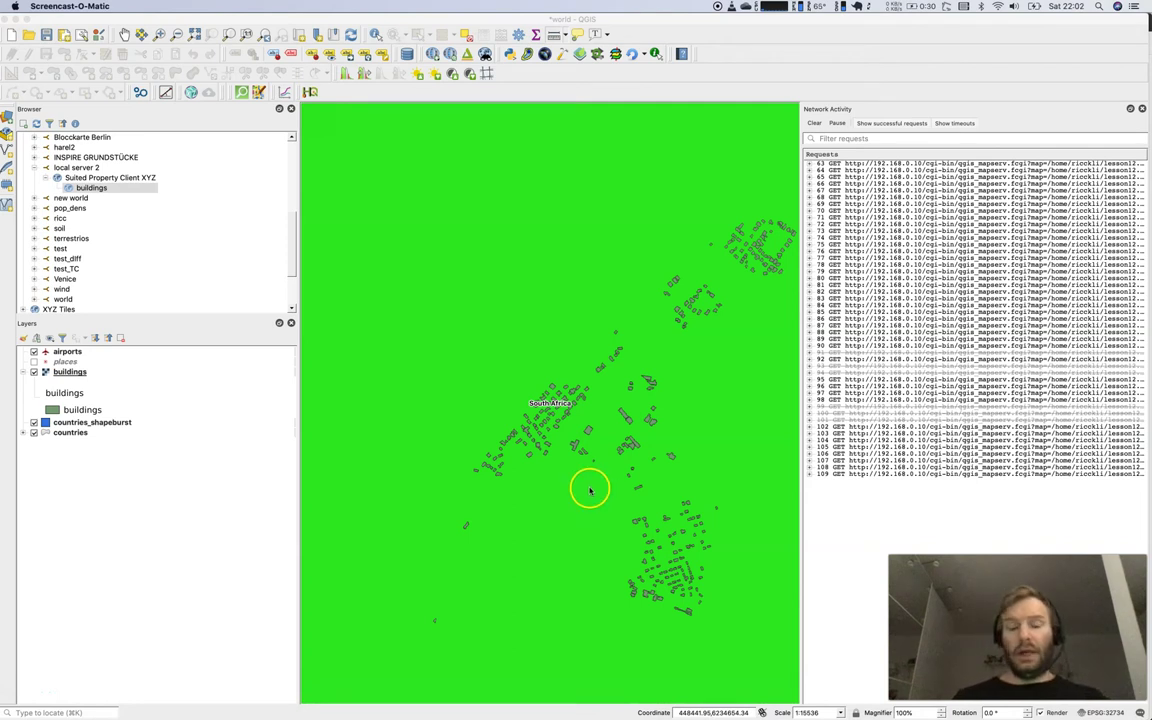
scroll(590, 490, "down", 5)
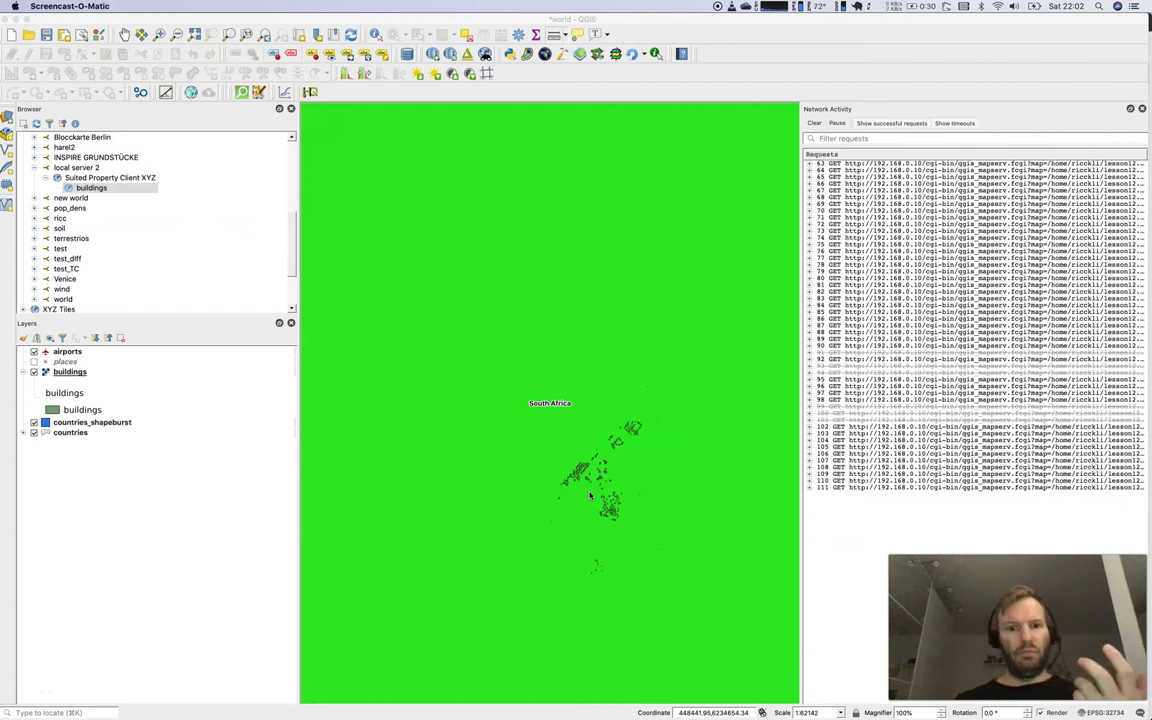
scroll(590, 495, "up", 5)
left_click(602, 471)
scroll(610, 418, "up", 1)
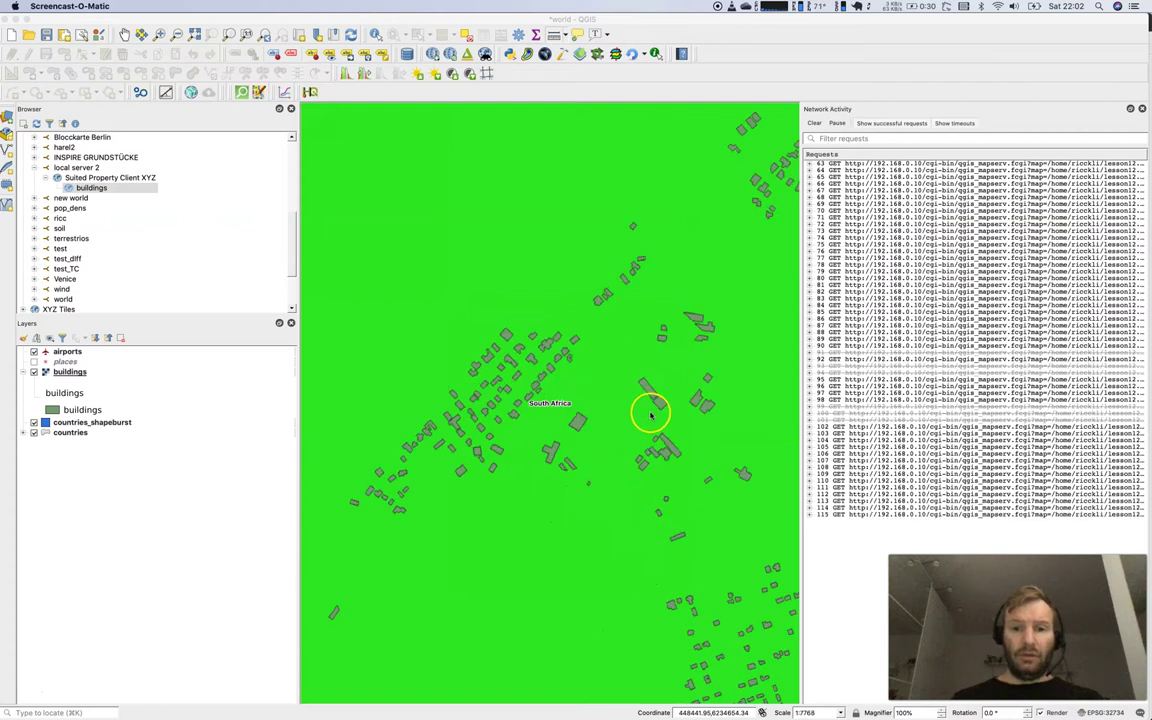
scroll(568, 420, "up", 5)
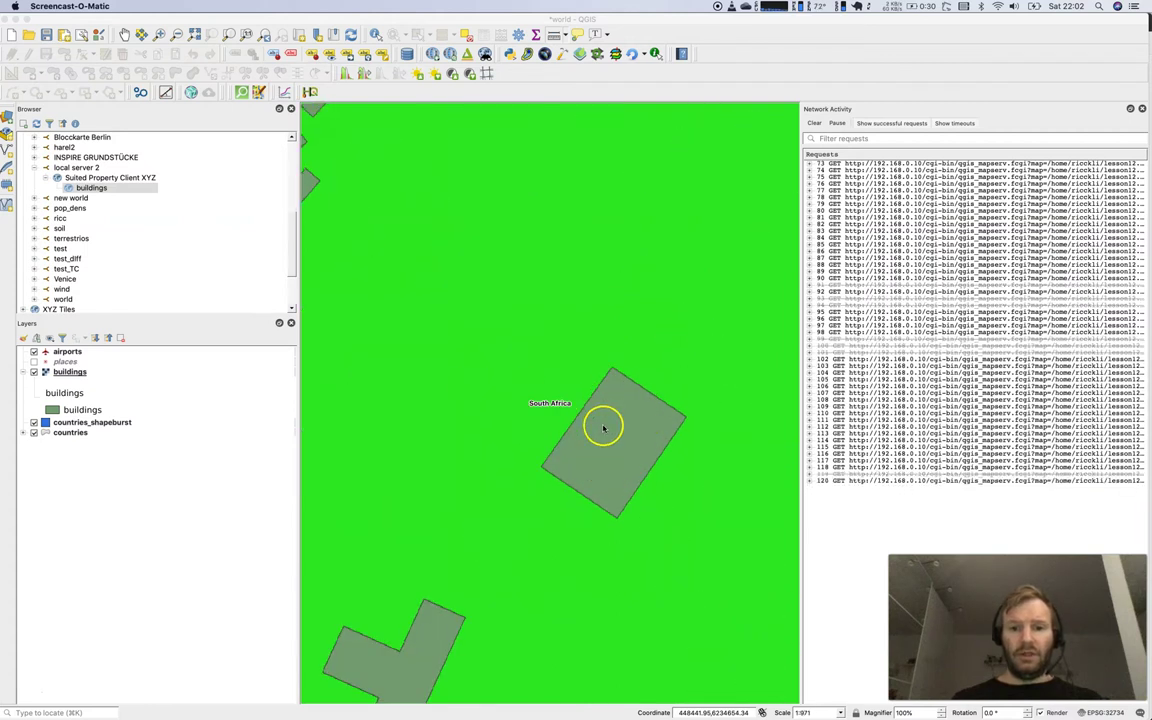
scroll(605, 428, "down", 1)
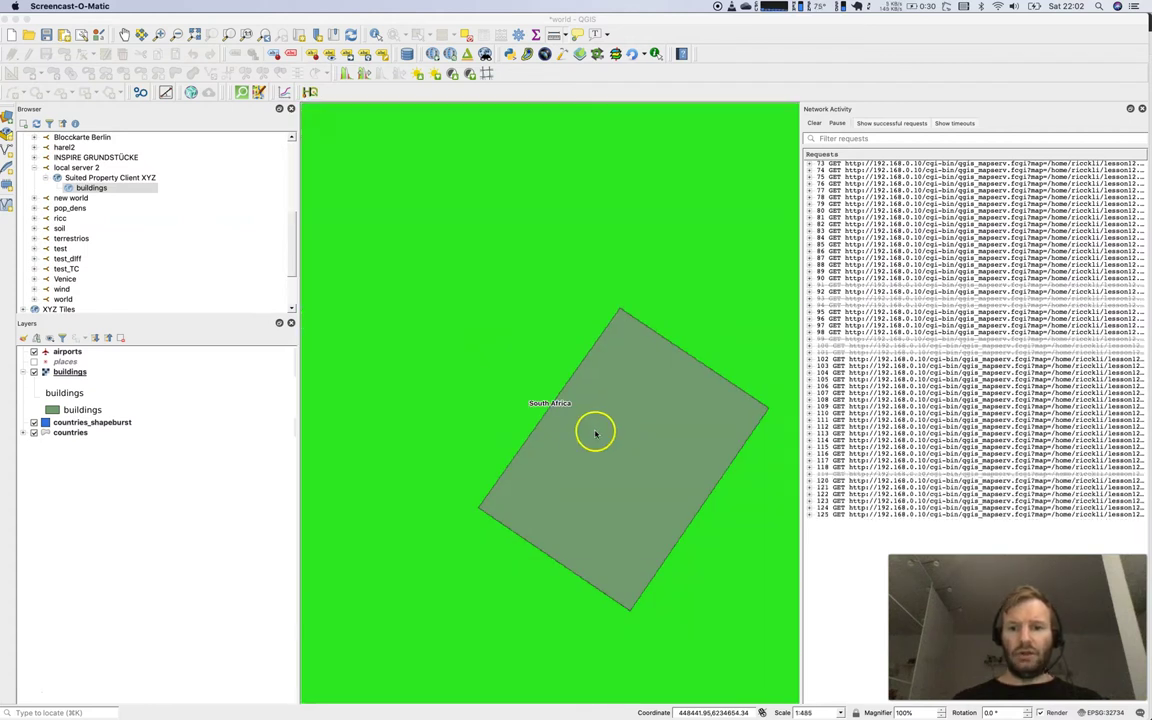
left_click(839, 712)
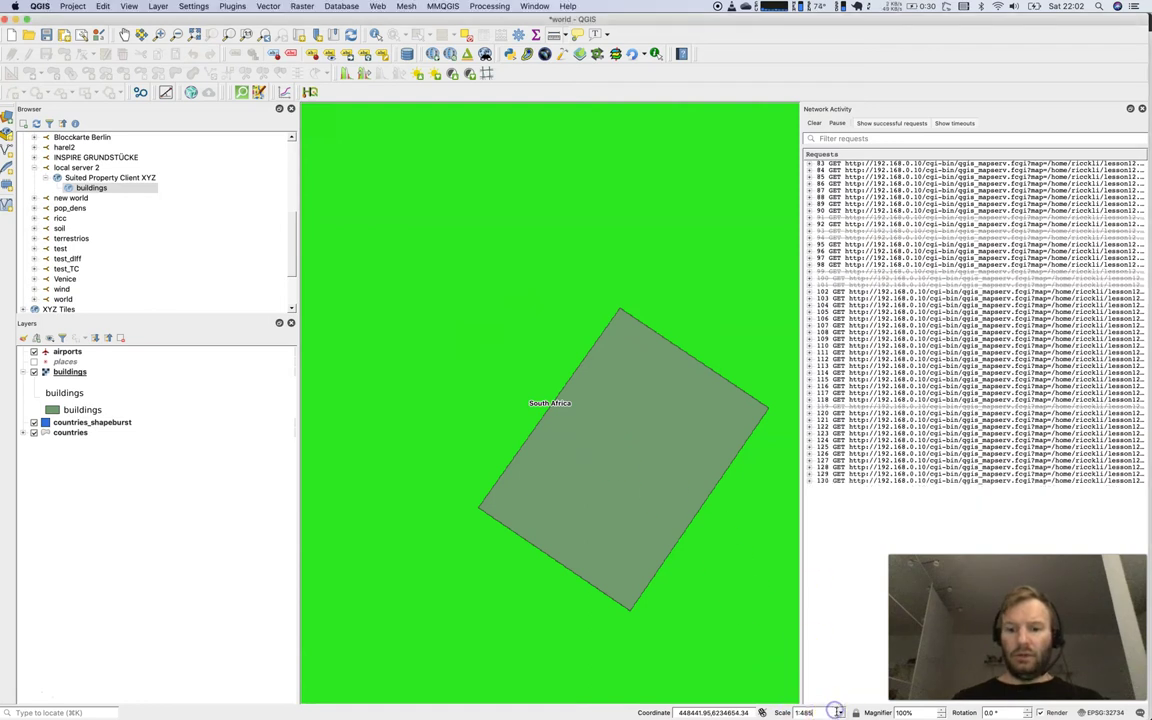
Set the map scale to 1:500 from the Scale combo, then bring up Spotlight search.
left_click(840, 712)
left_click(829, 702)
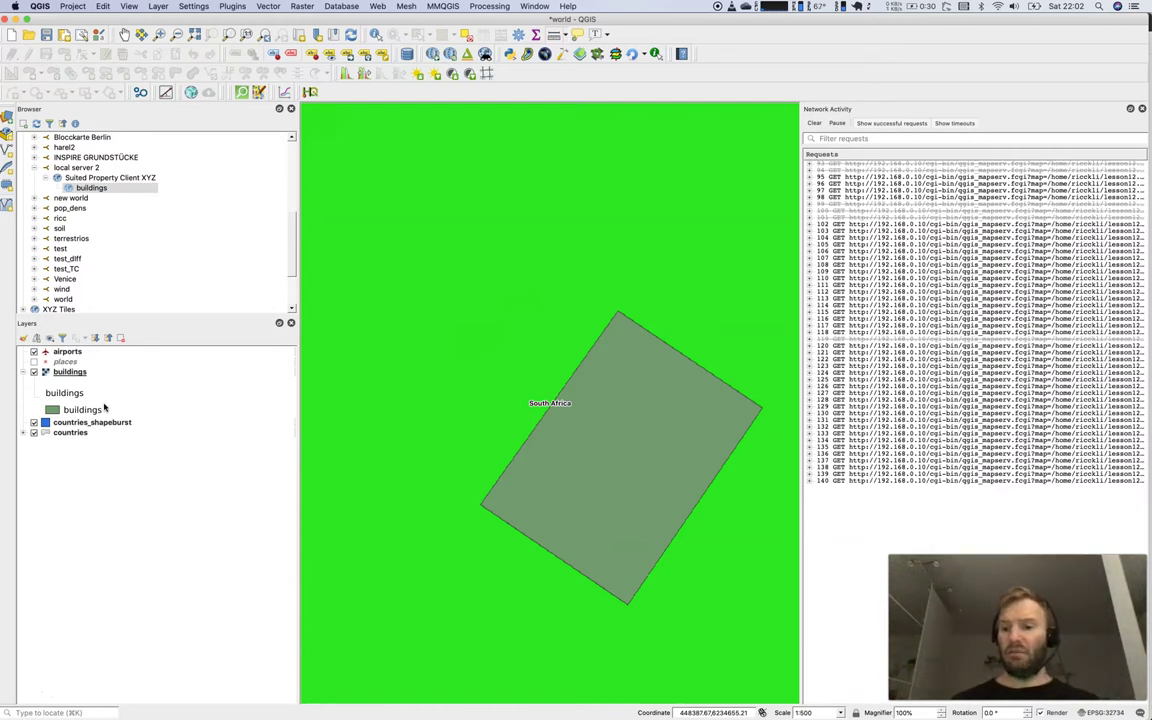
key("super+space")
Launch Calculator, compute 7,2*500 = 3600, and return to the QGIS window.
type("calc")
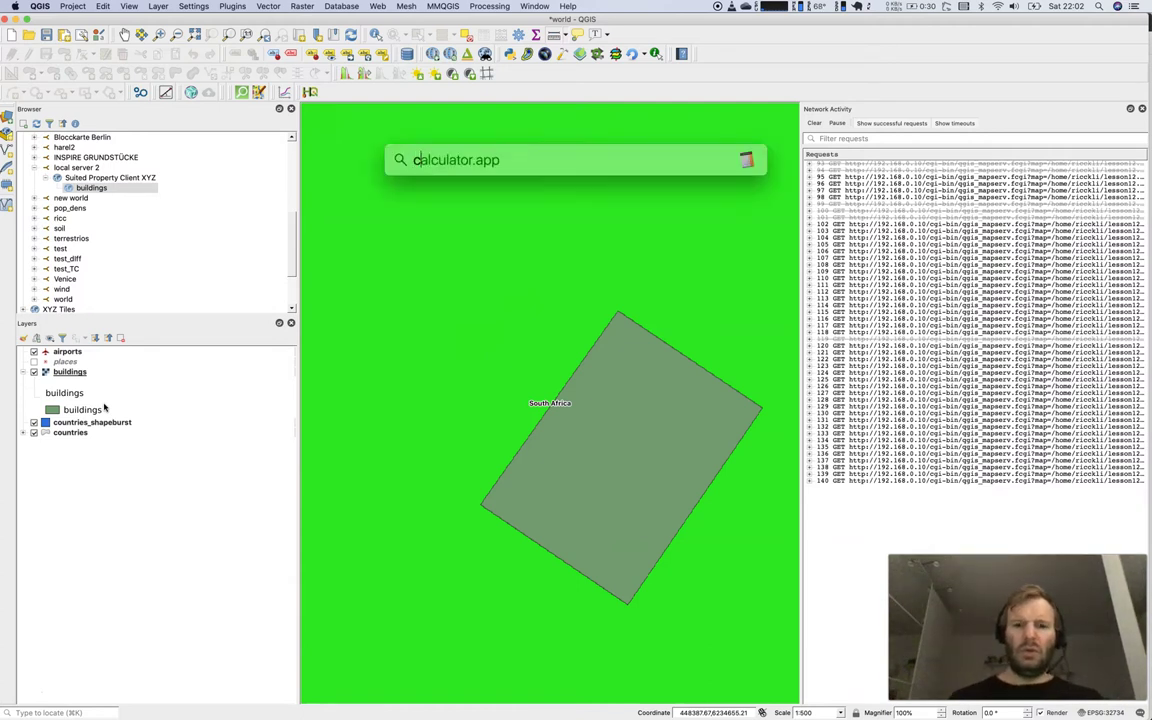
key("Return")
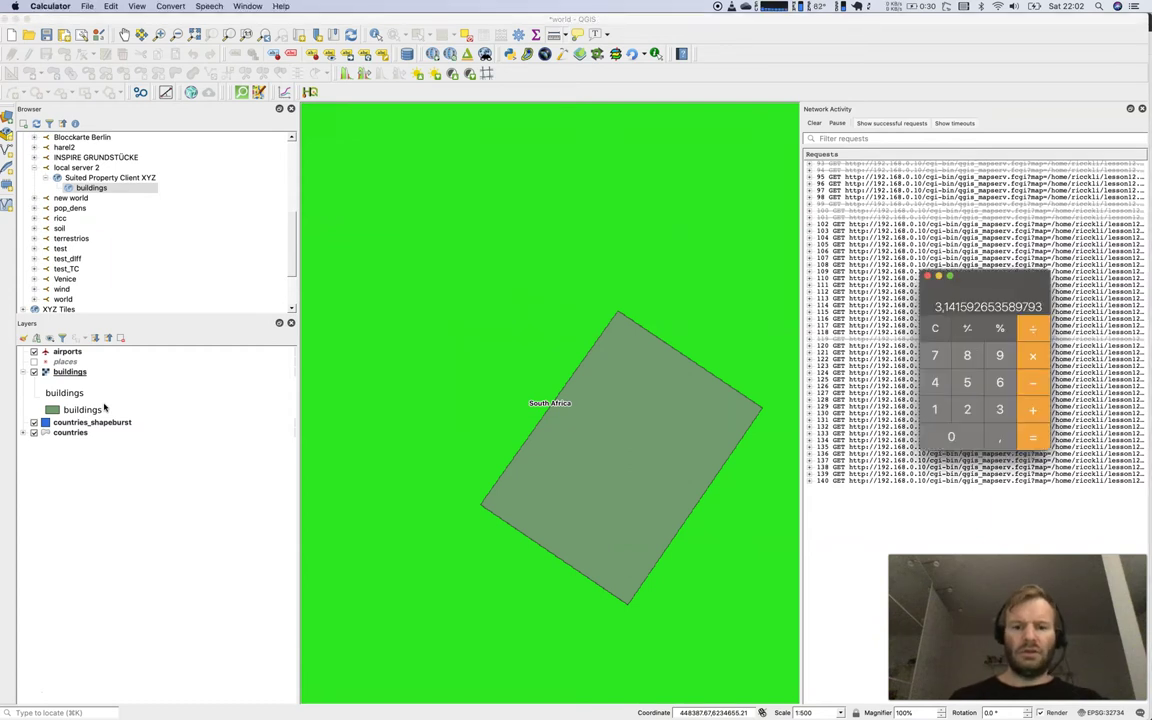
type("7,2*500")
key("Return")
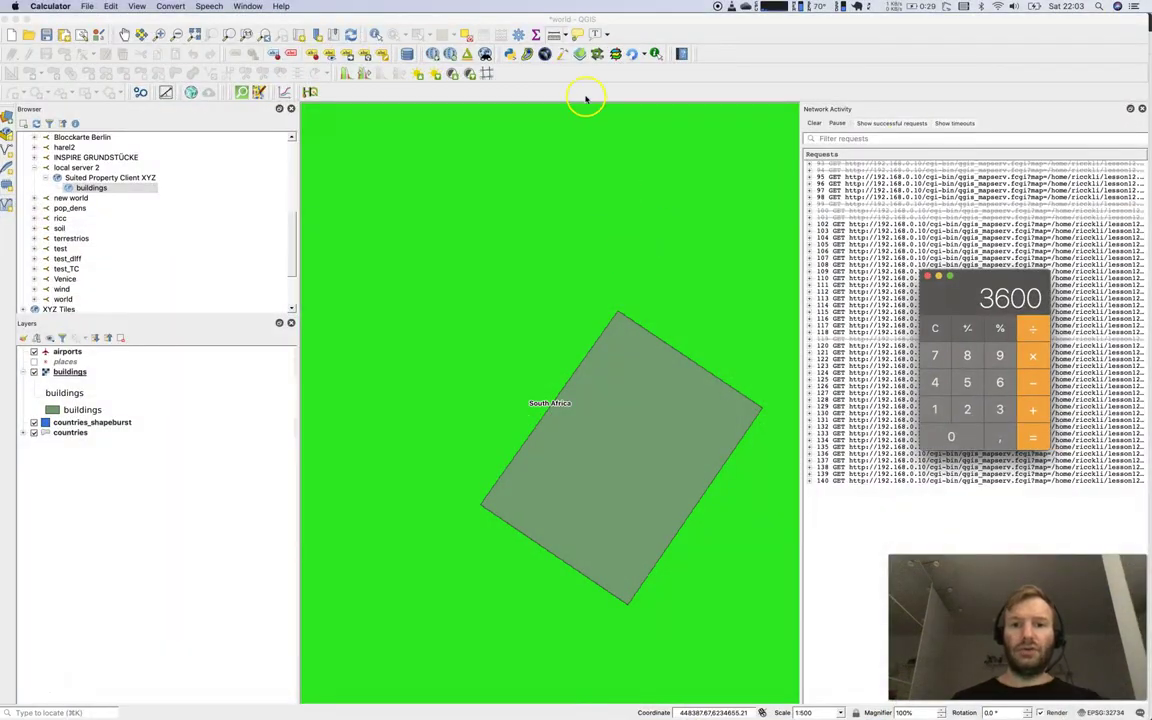
left_click(588, 90)
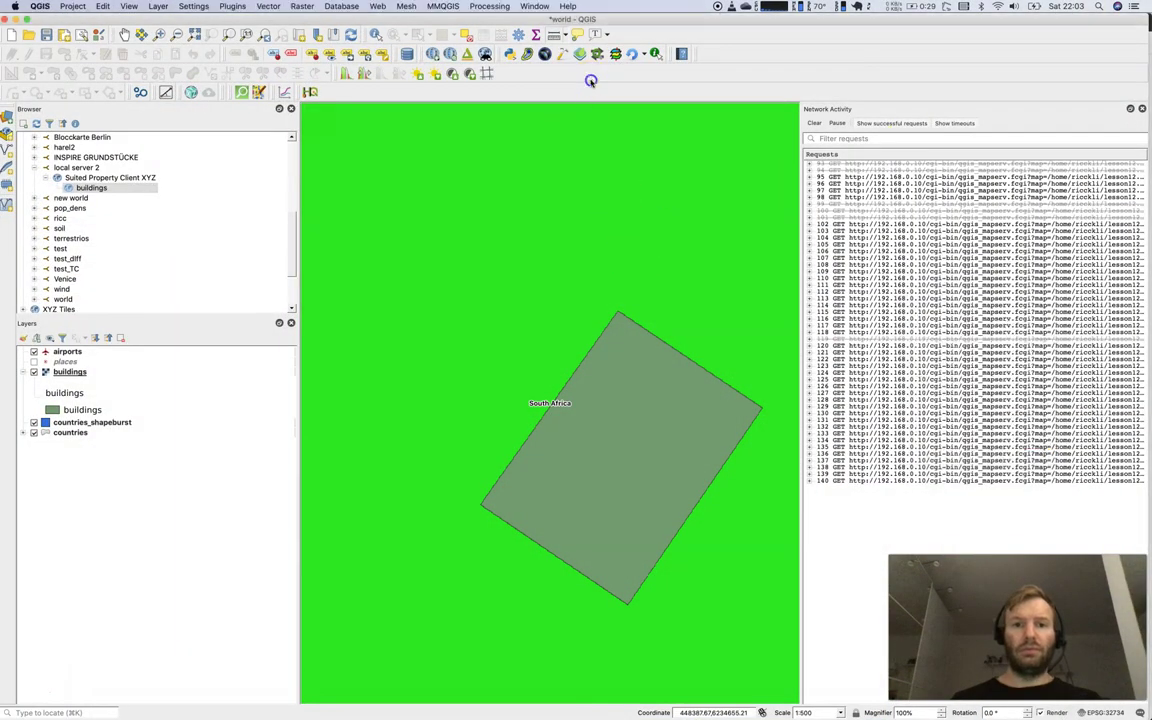
Measure the building's long side from its left to top corner, giving 37.426 m.
left_click(555, 36)
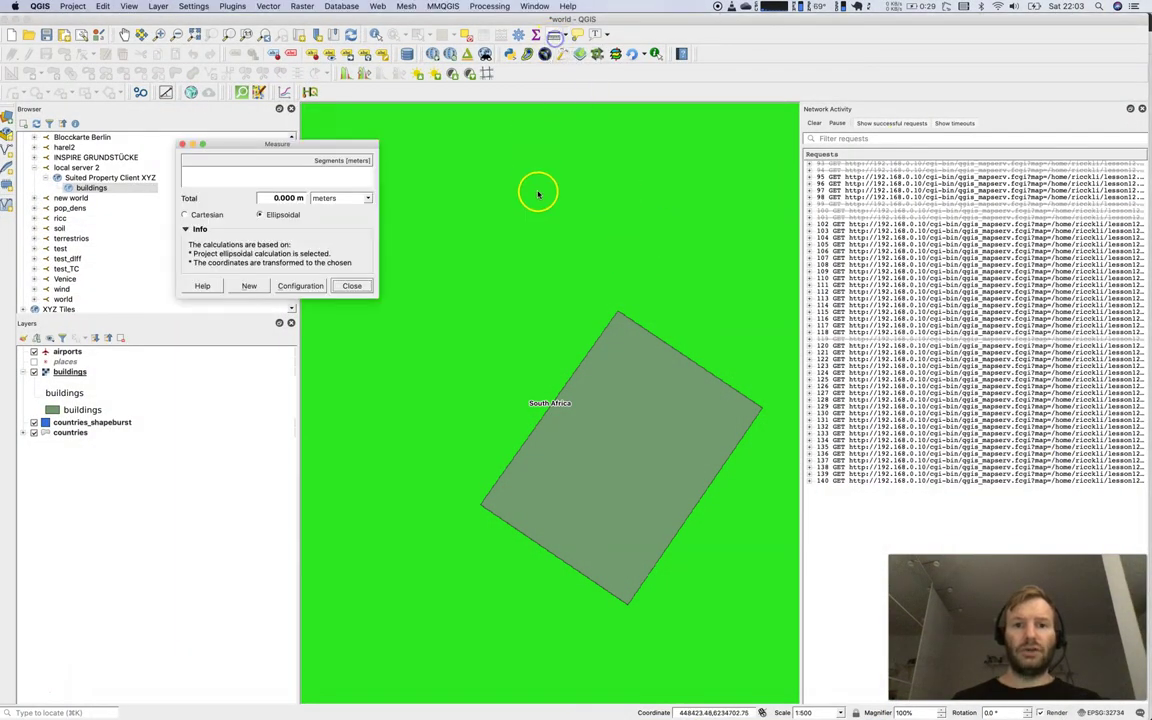
left_click(481, 507)
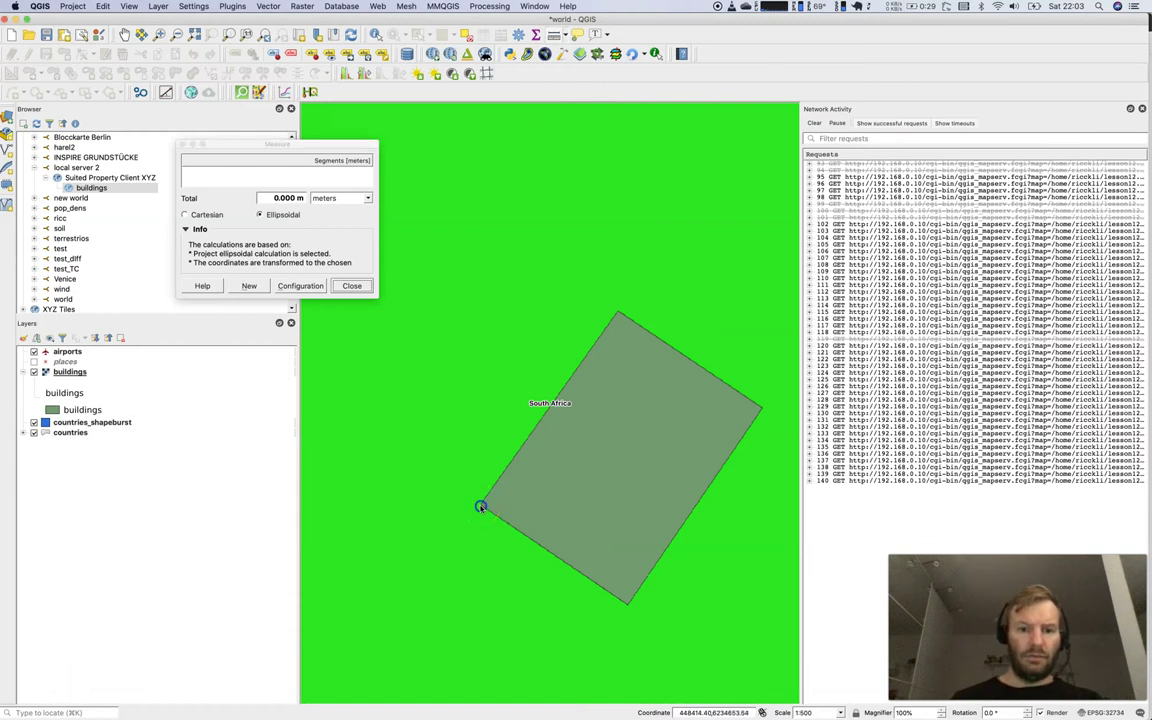
left_click(617, 312)
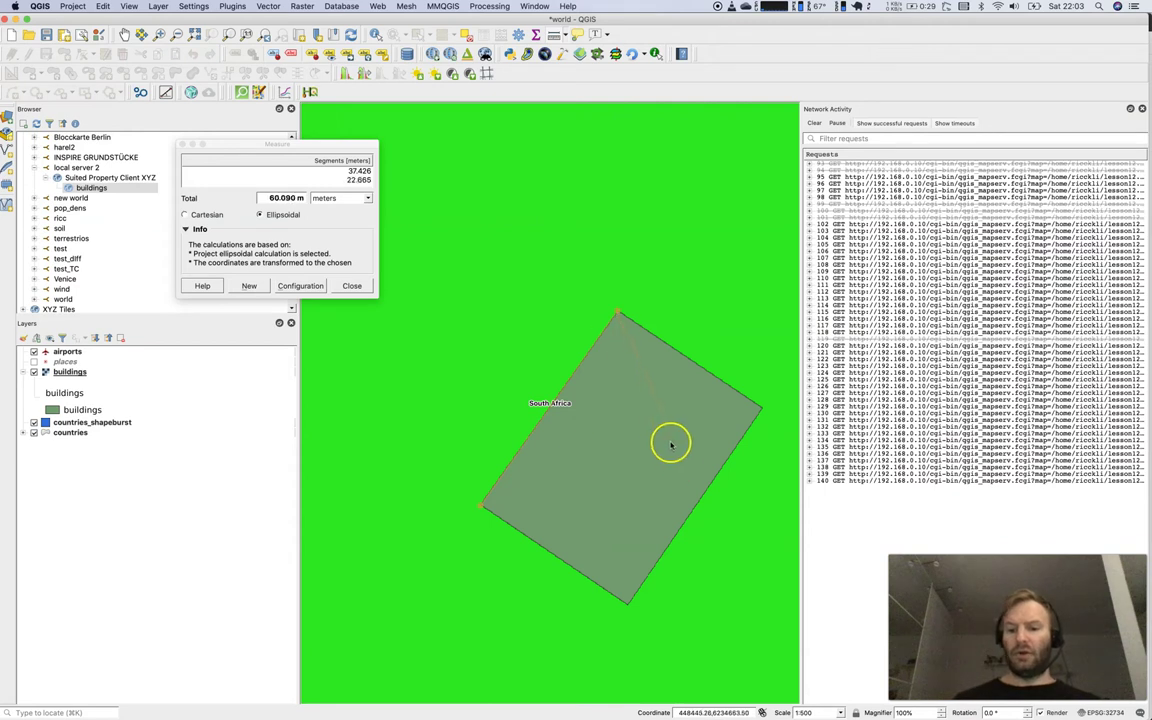
right_click(733, 568)
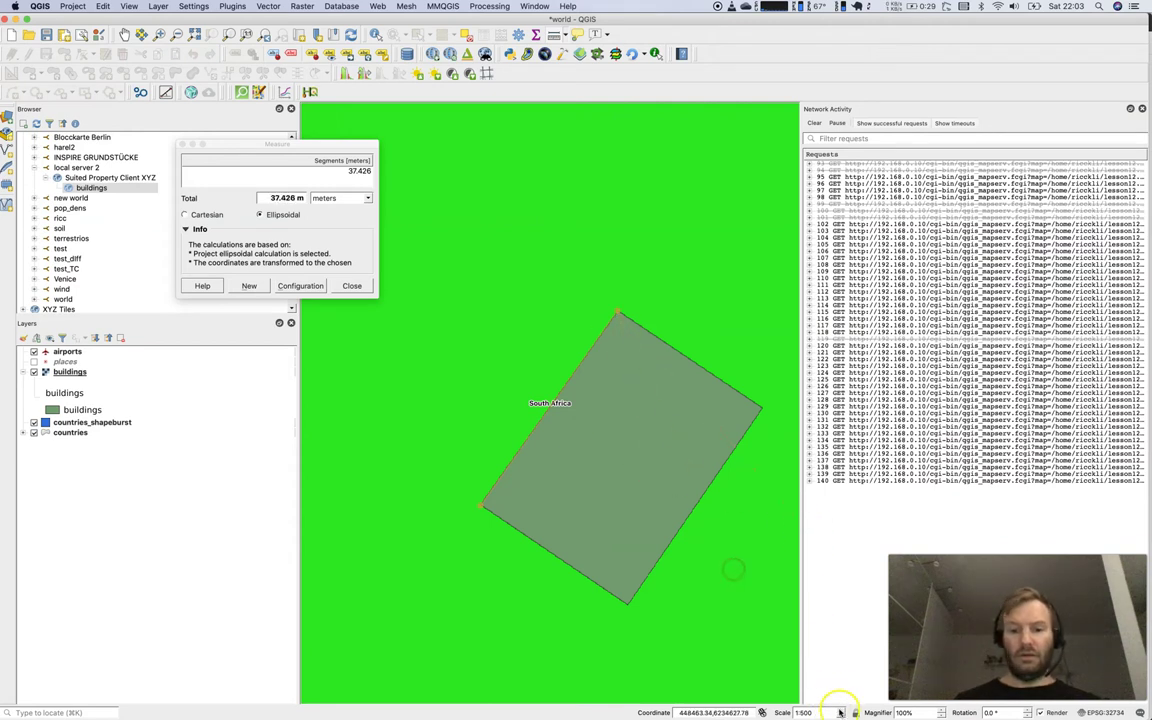
View the map at 1:25000, close the Measure window, then switch to 1:100000 scale.
left_click(842, 712)
left_click(829, 657)
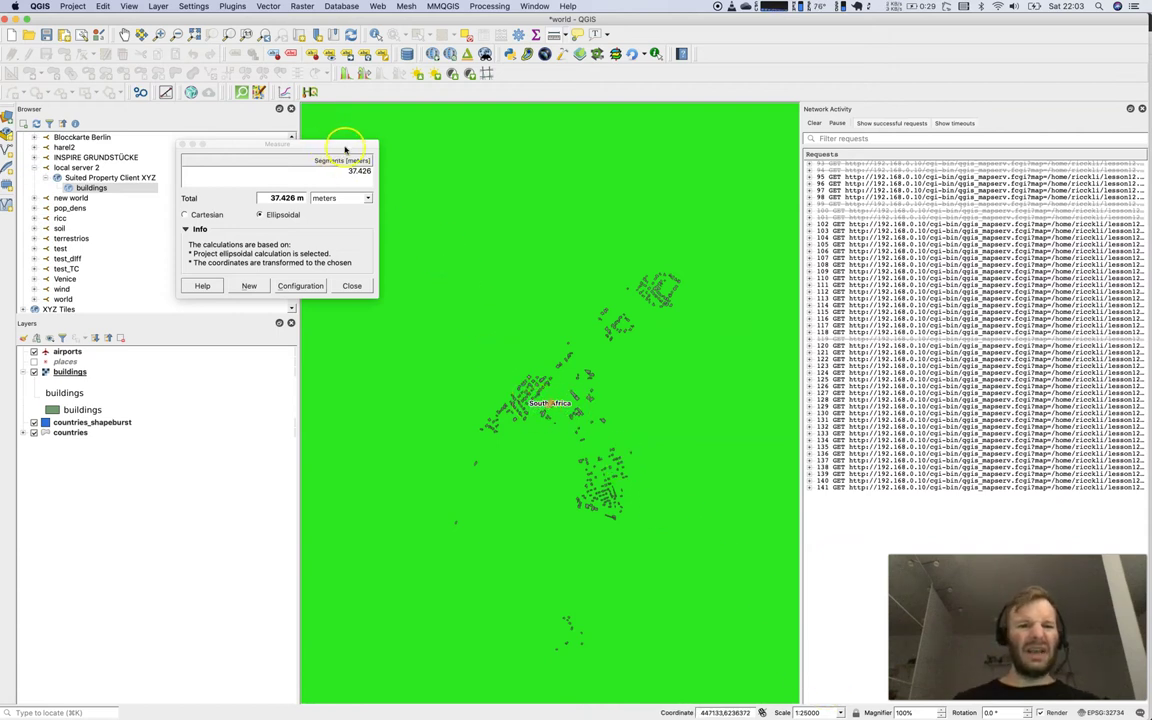
left_click(183, 145)
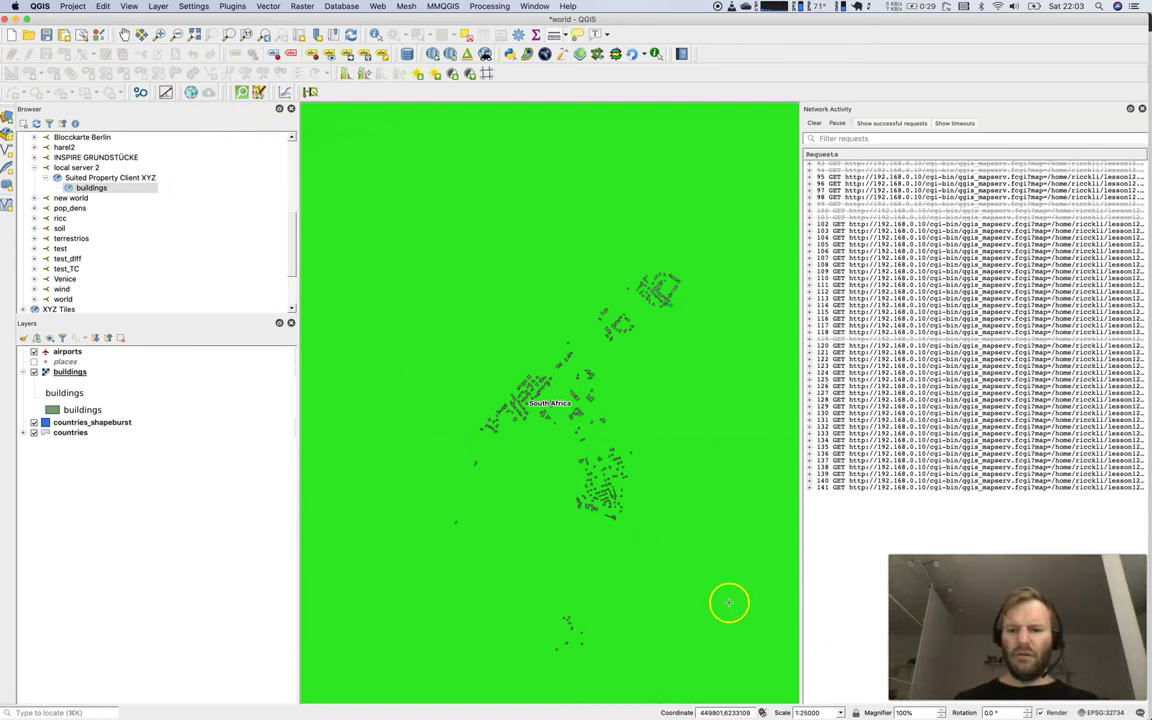
left_click(840, 712)
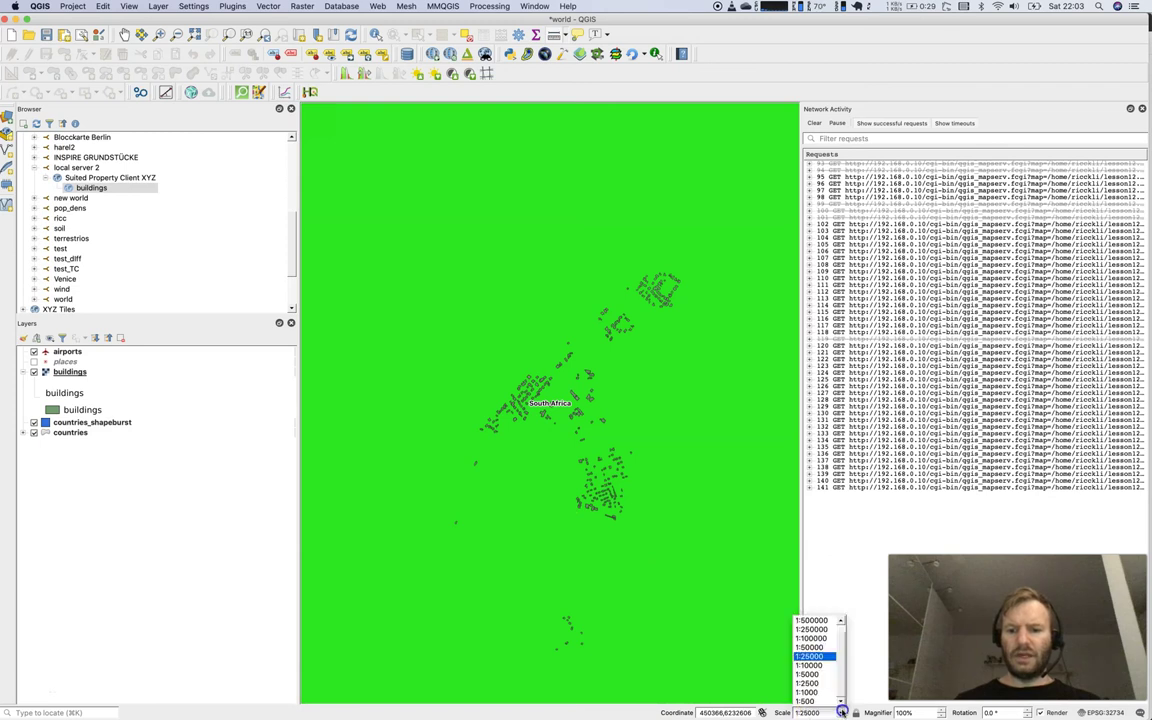
left_click(826, 638)
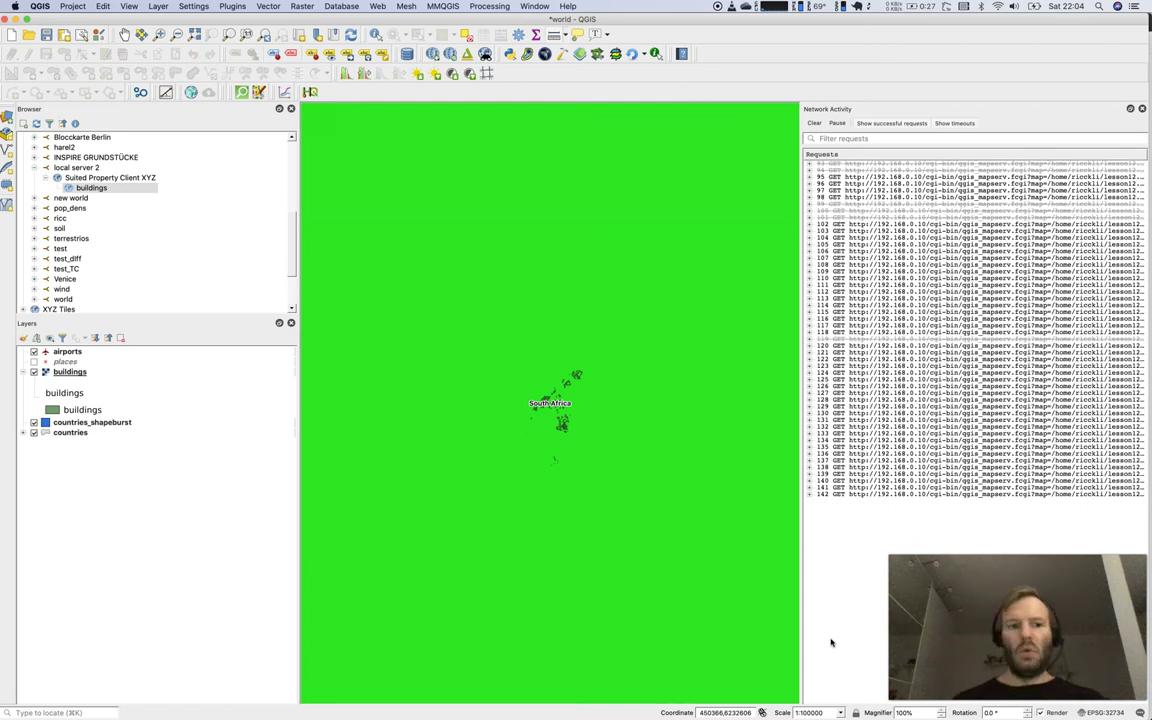
Zoom the map to 1:12500 so building outlines show, then switch to Firefox with Cmd+Tab.
scroll(557, 418, "up", 1)
scroll(557, 418, "up", 2)
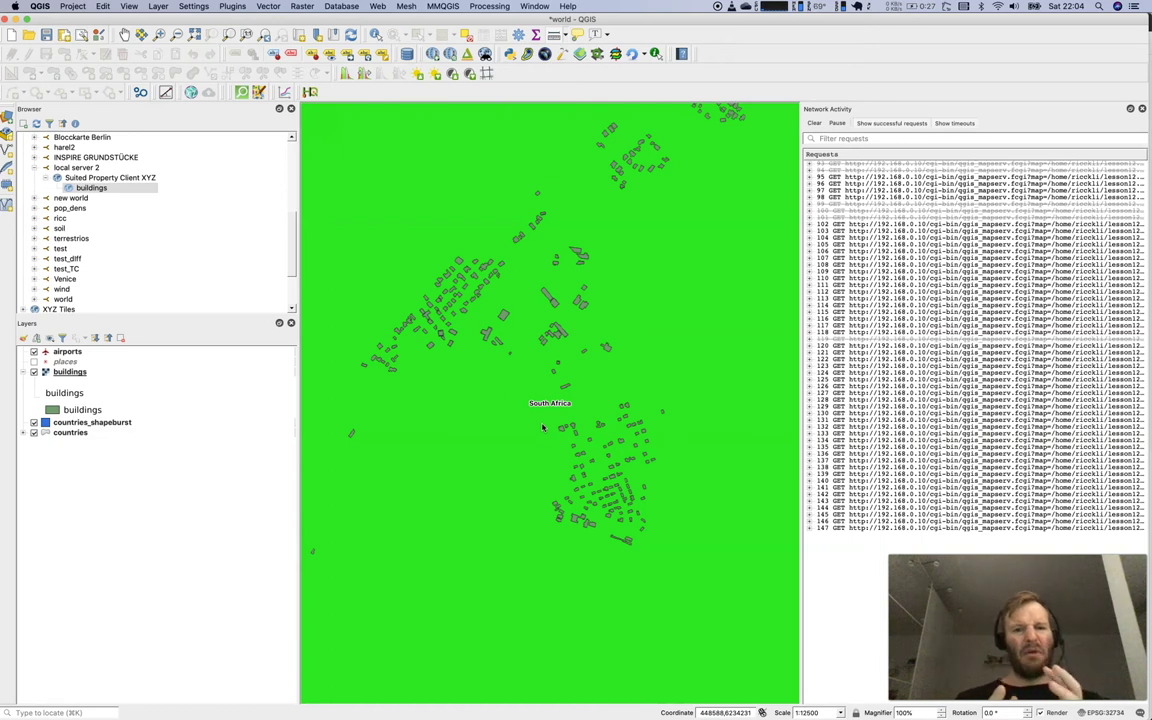
scroll(543, 427, "down", 3)
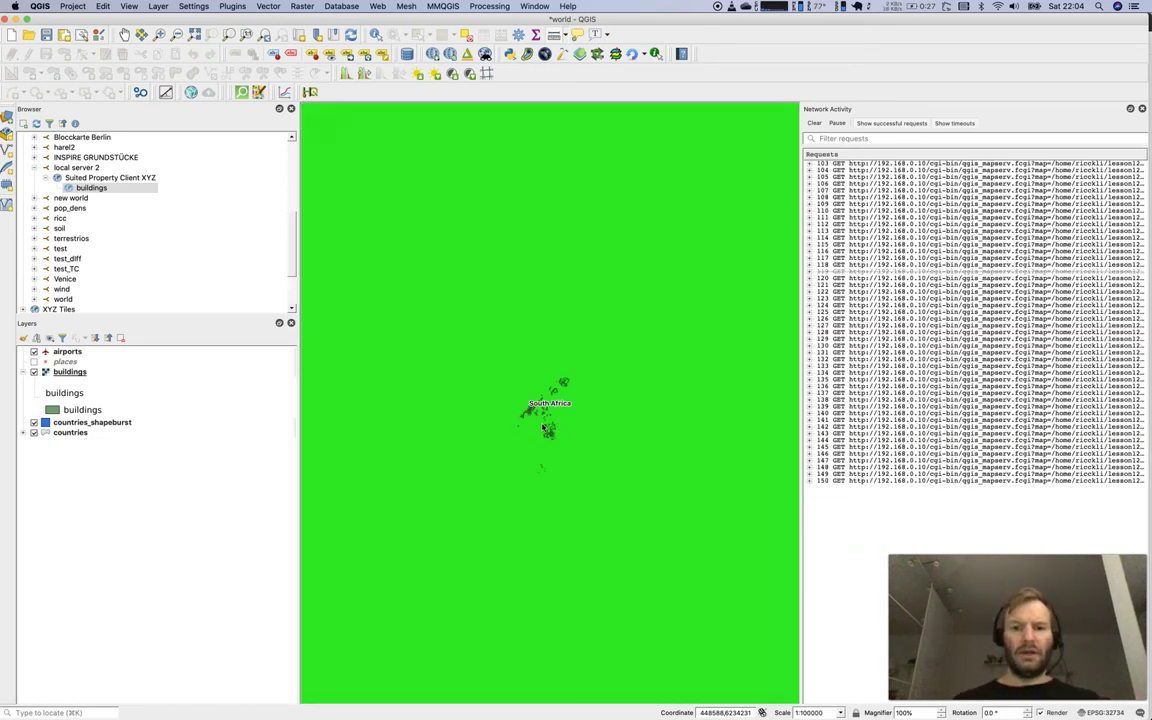
scroll(543, 427, "up", 3)
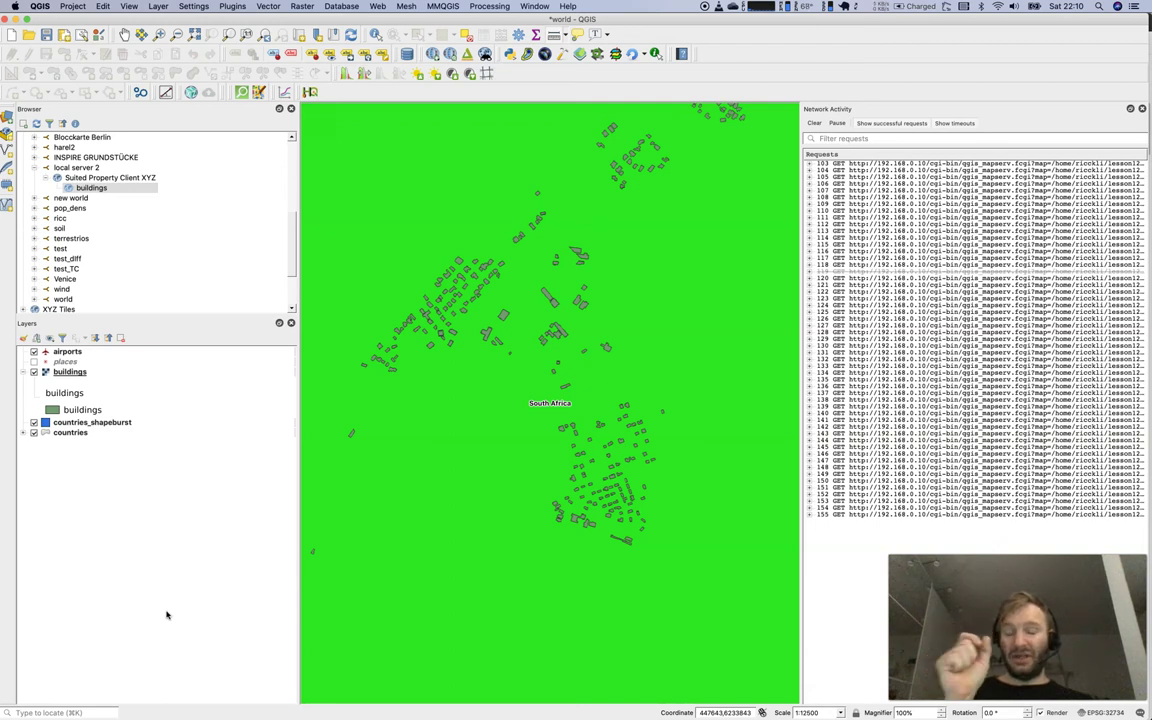
key("super+Tab")
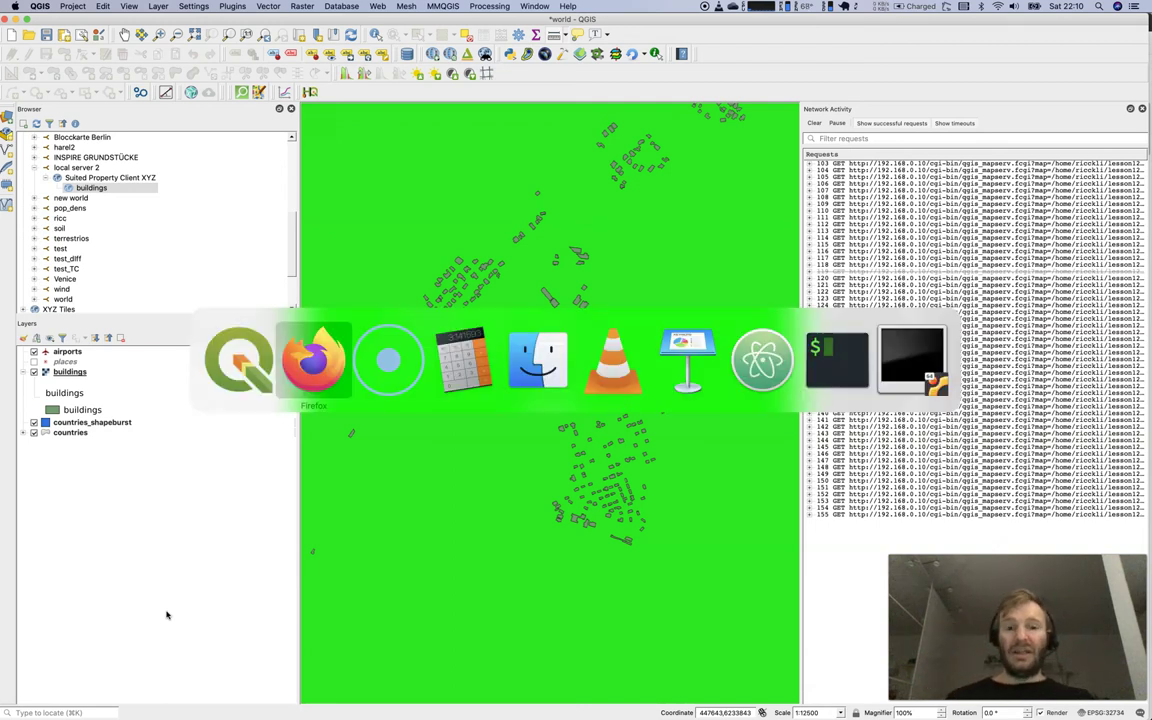